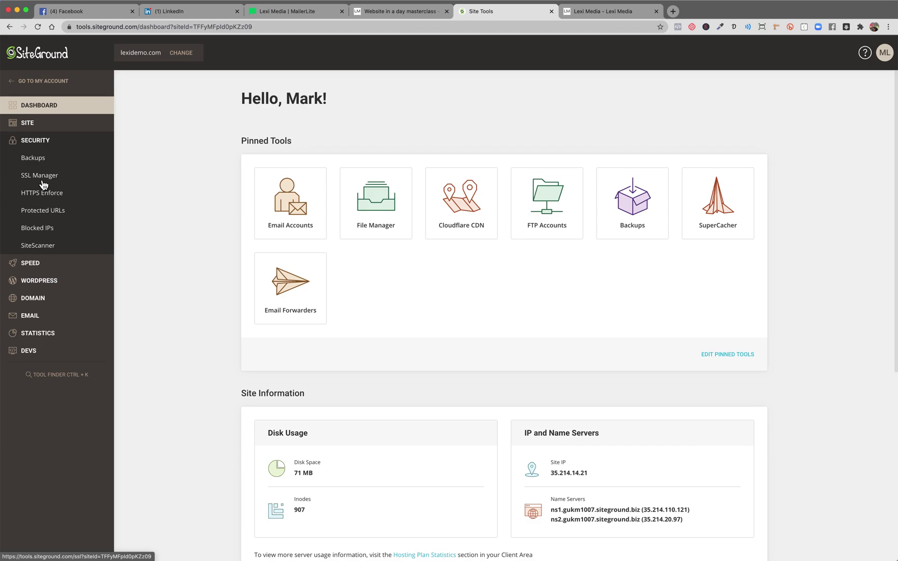
# - Install a Let's Encrypt SSL certificate for lexidemo.com in the SSL Manager
pyautogui.click(44, 178)
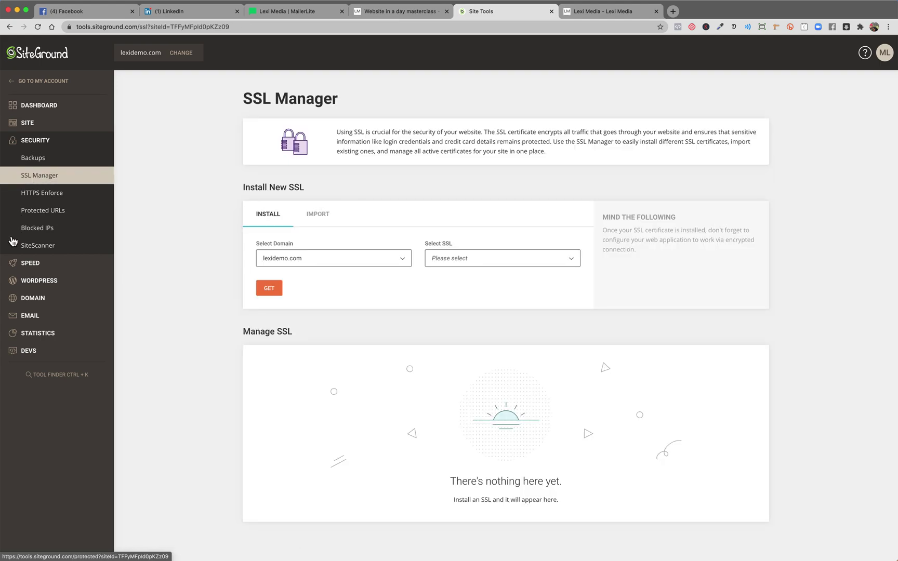
pyautogui.moveTo(234, 188); pyautogui.dragTo(320, 186)
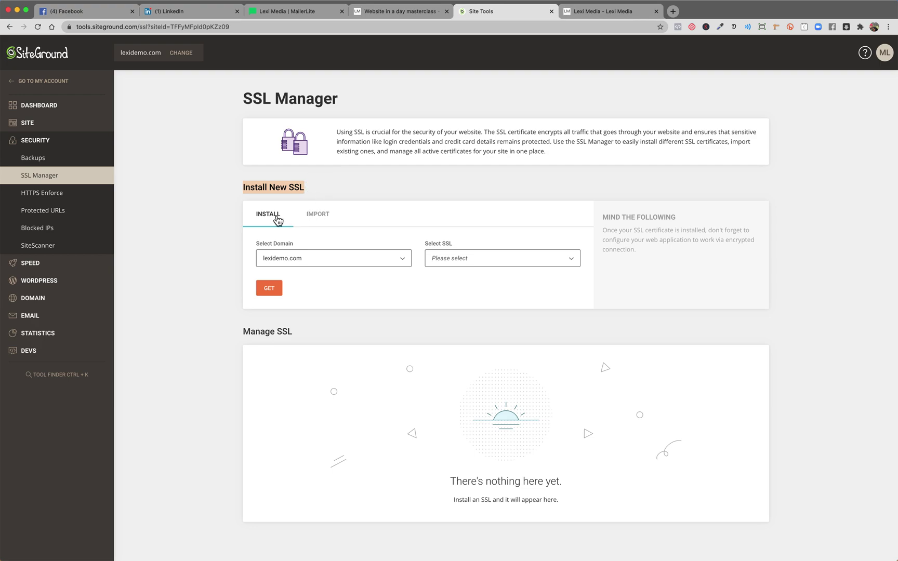
pyautogui.click(280, 268)
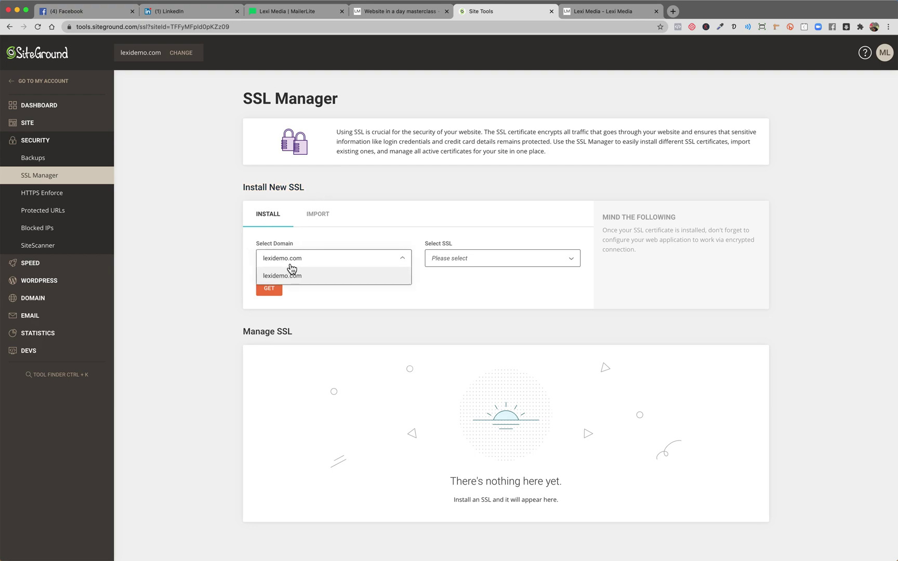
pyautogui.click(287, 276)
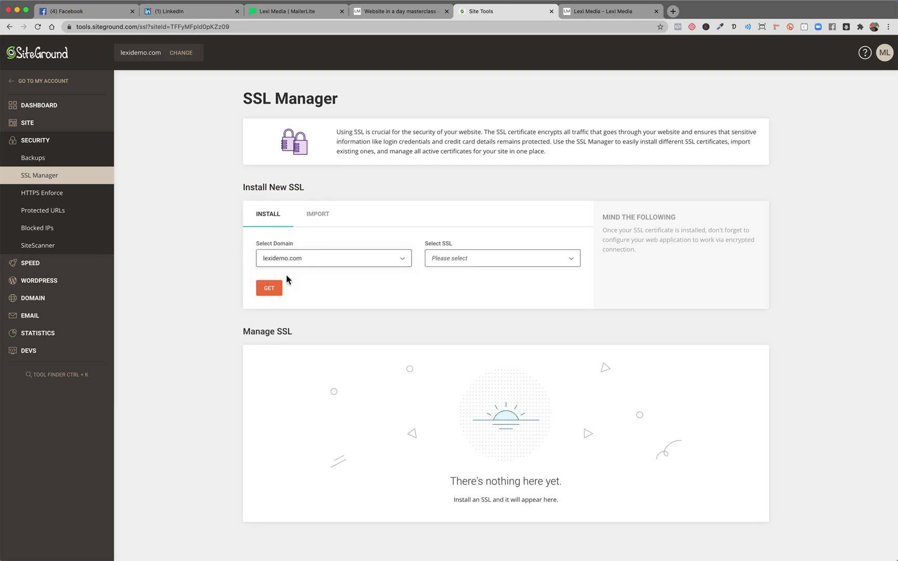
pyautogui.click(468, 268)
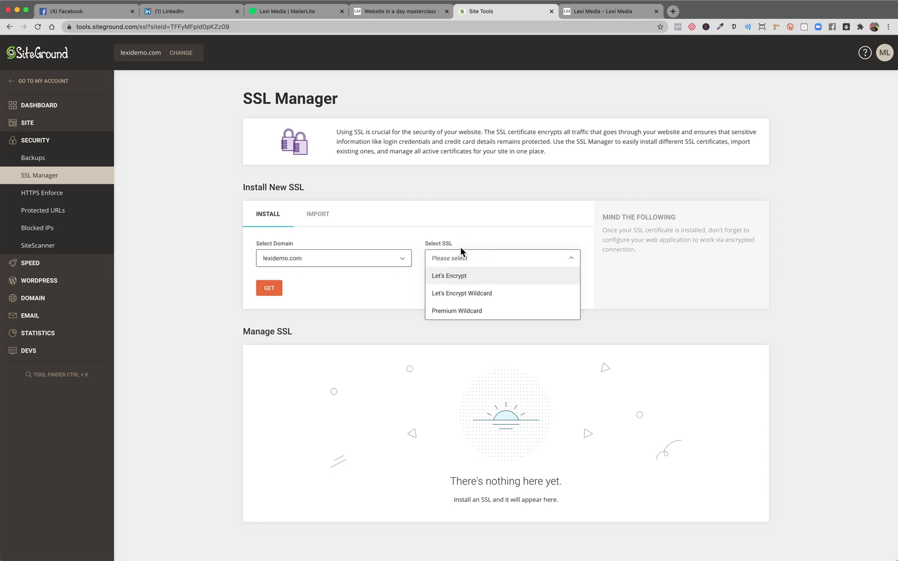
pyautogui.click(443, 280)
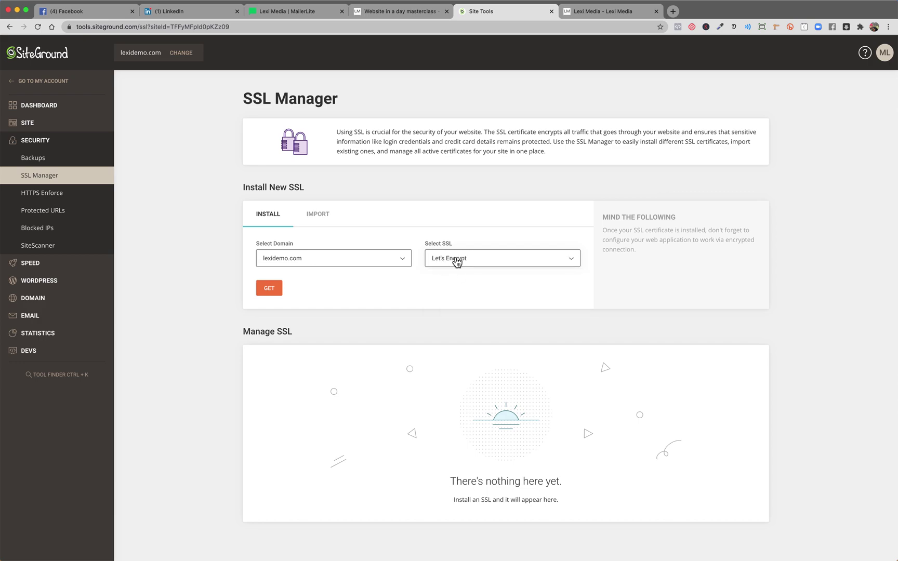
pyautogui.click(270, 288)
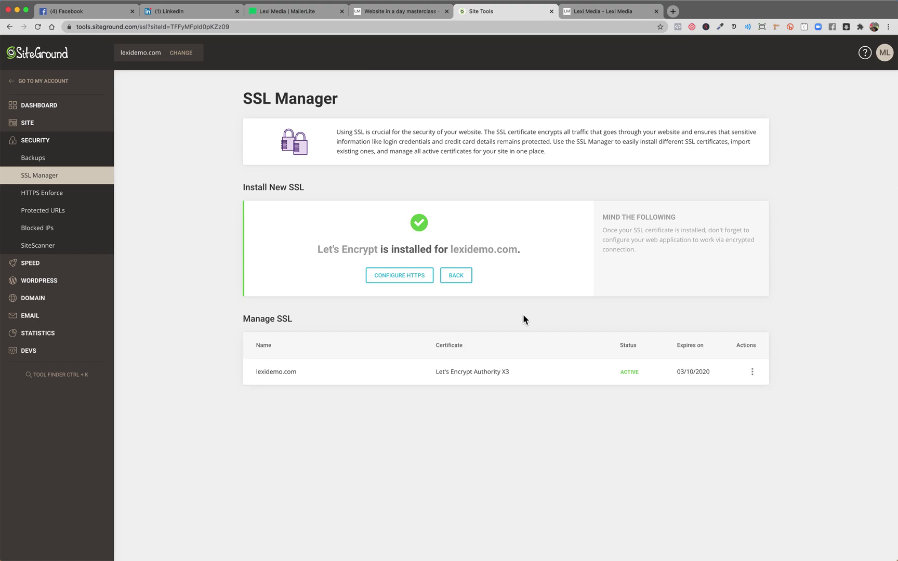
# - Check the installation result and the name, certificate and status of lexidemo.com in the list of managed SSL certificates
pyautogui.moveTo(312, 255); pyautogui.dragTo(525, 254)
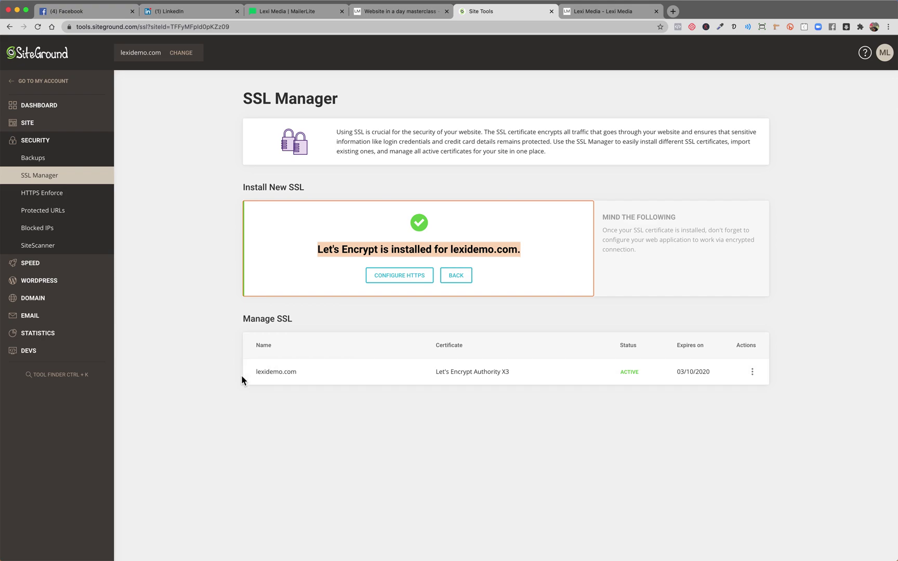
pyautogui.moveTo(255, 373); pyautogui.dragTo(302, 375)
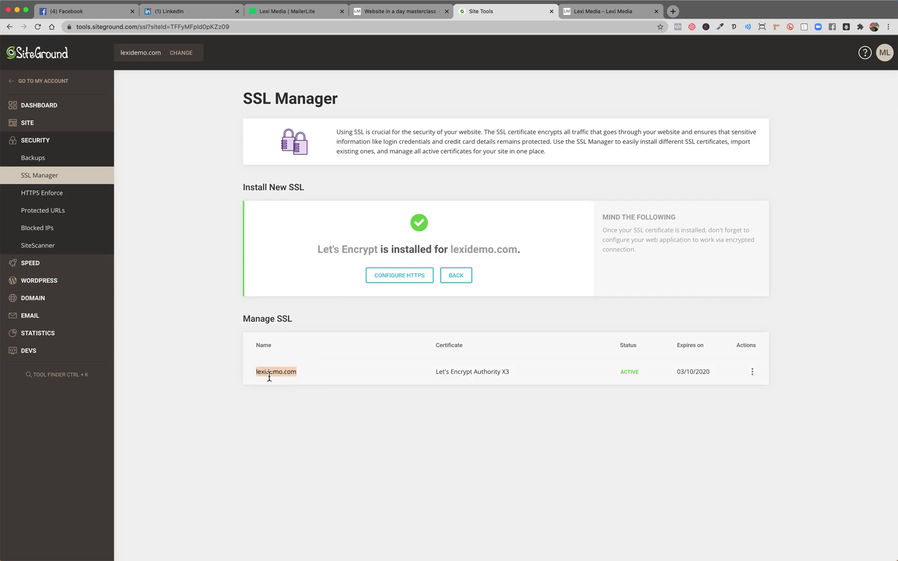
pyautogui.moveTo(433, 373); pyautogui.dragTo(639, 375)
pyautogui.click(619, 371)
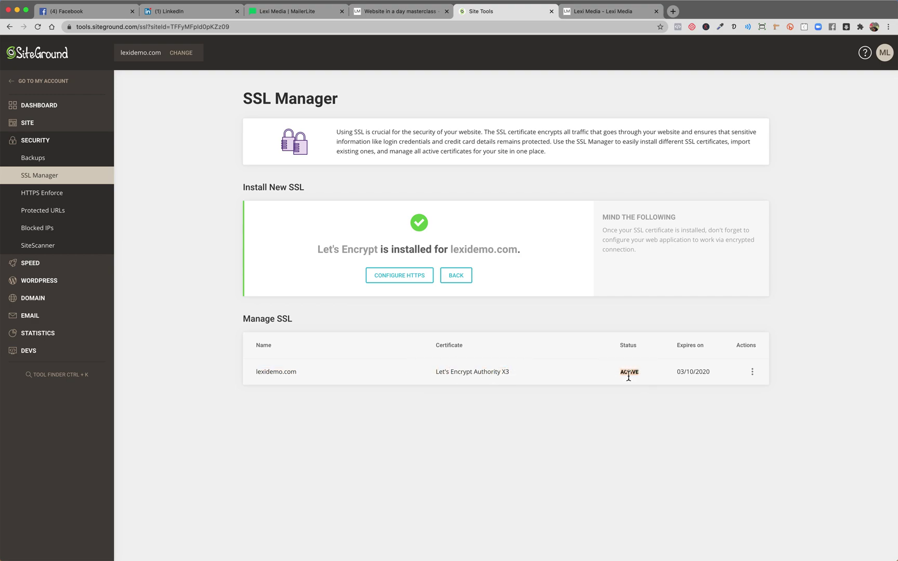
pyautogui.click(627, 439)
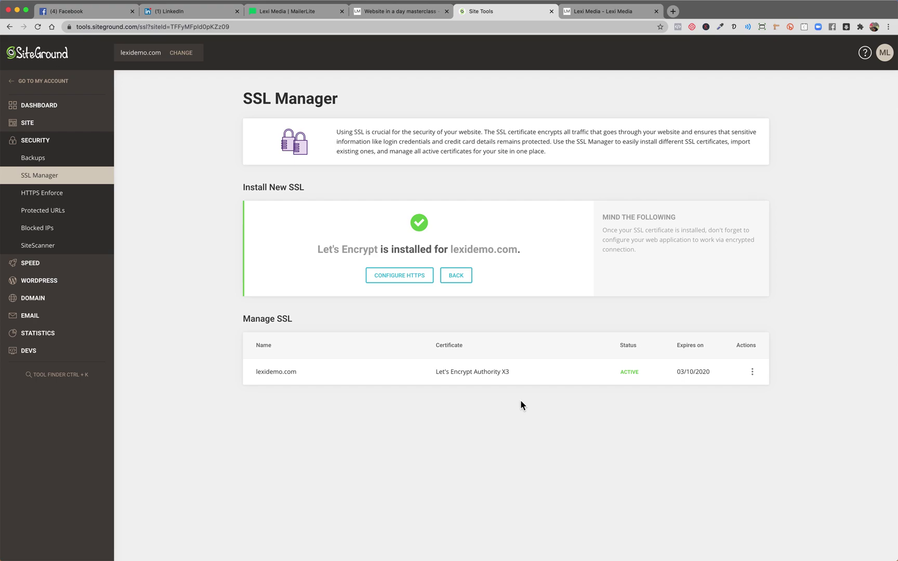
pyautogui.click(416, 279)
pyautogui.click(597, 15)
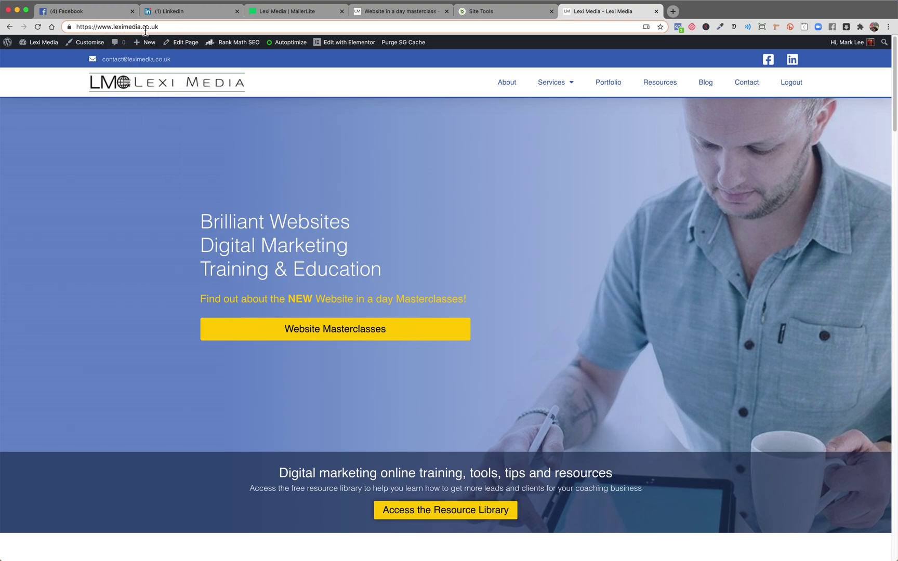
pyautogui.doubleClick(84, 27)
pyautogui.click(153, 27)
pyautogui.write('http')
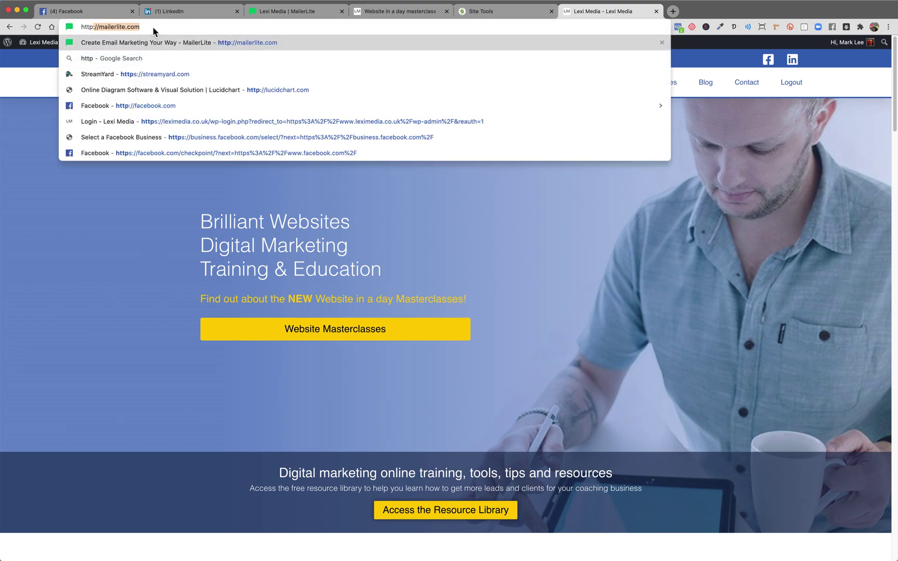
pyautogui.write('://')
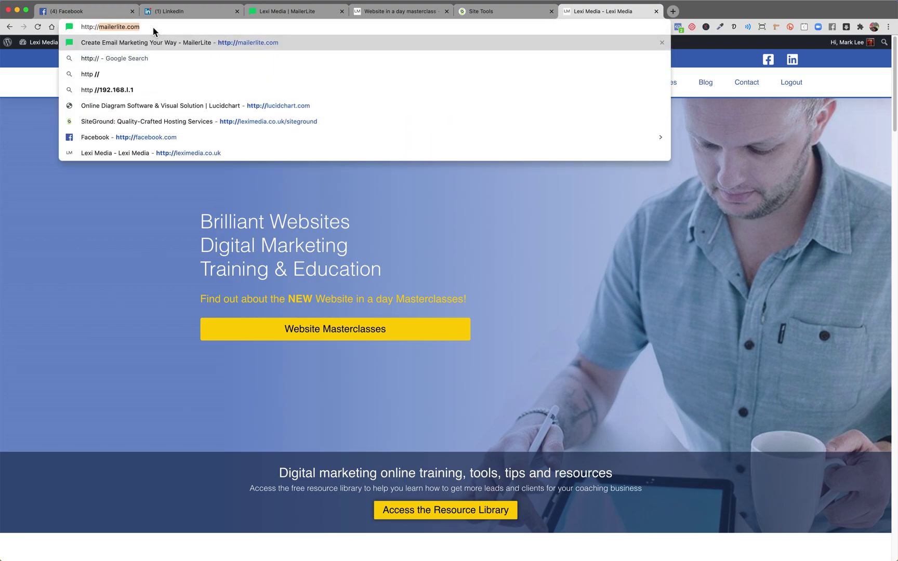
pyautogui.write('/leximed')
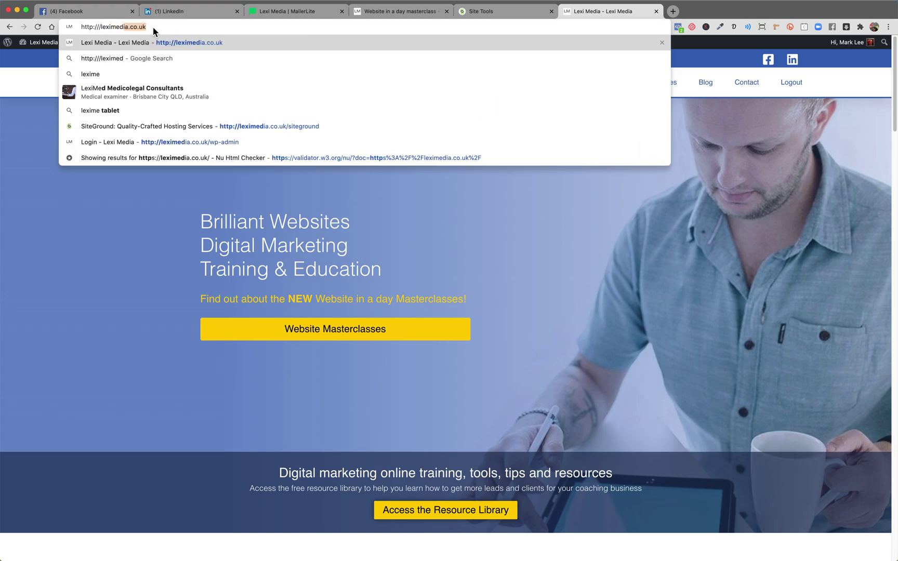
pyautogui.write('ia.co.i')
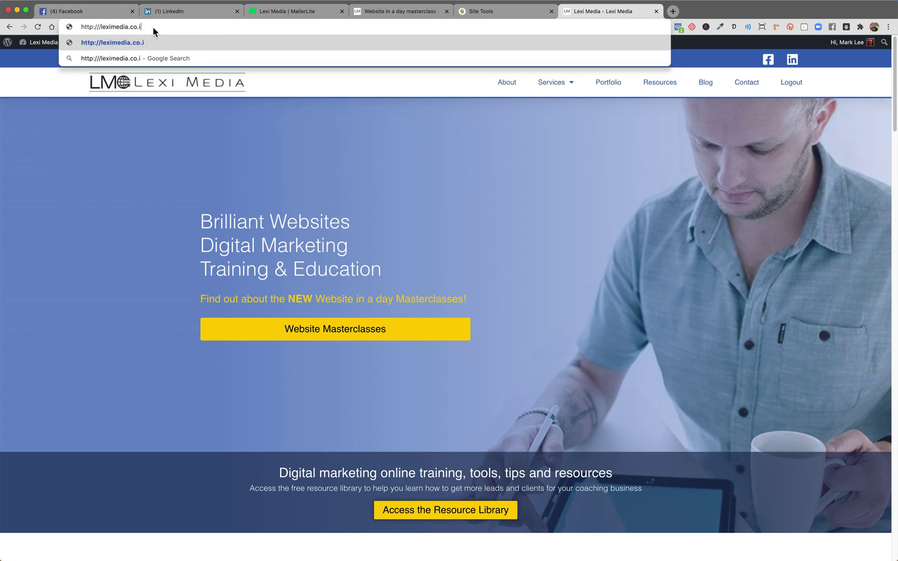
pyautogui.press('BackSpace')
pyautogui.write('uk')
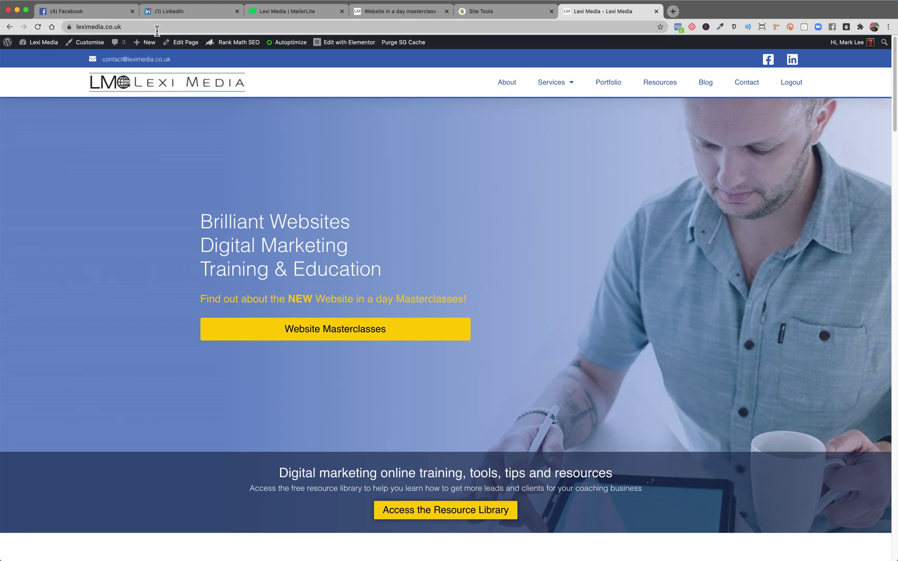
# - Reveal the full address of the reloaded Lexi Media site and examine its protocol
pyautogui.click(81, 31)
pyautogui.click(82, 33)
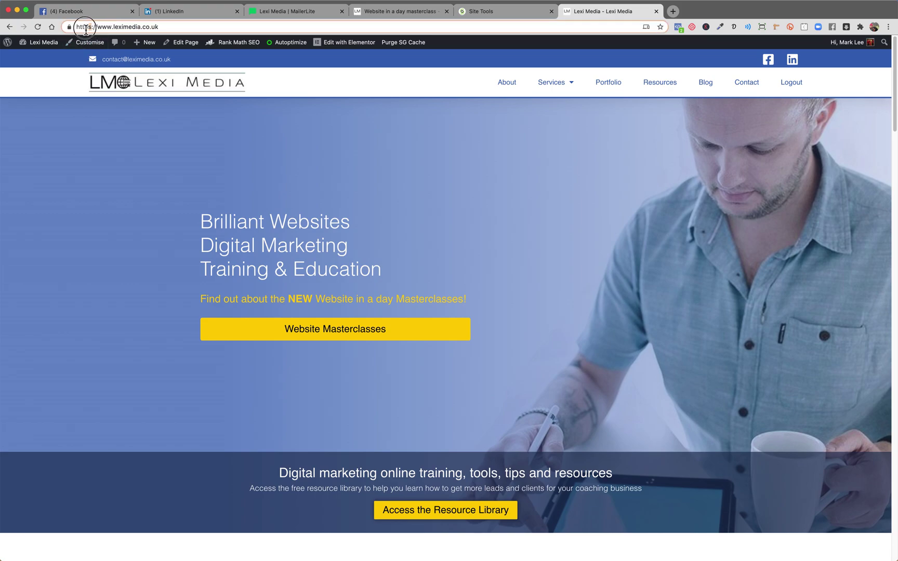
pyautogui.doubleClick(89, 28)
pyautogui.click(158, 27)
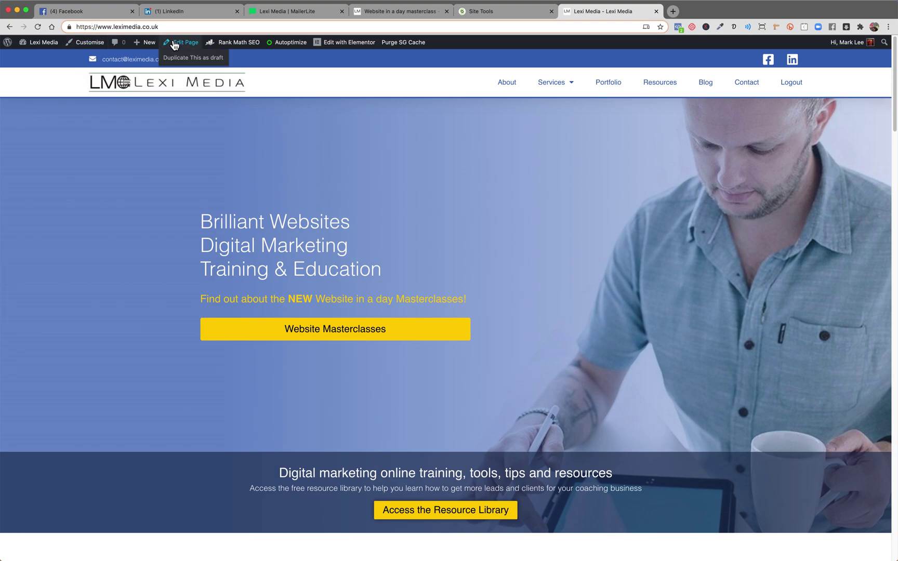
# - Return to SiteGround Site Tools and open the HTTPS Enforce settings for lexidemo.com
pyautogui.click(511, 15)
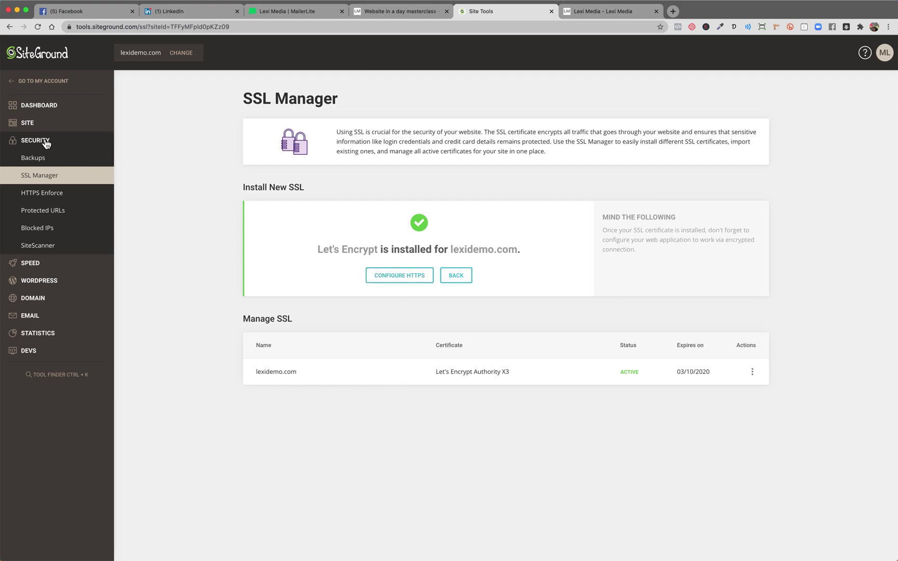
pyautogui.click(34, 200)
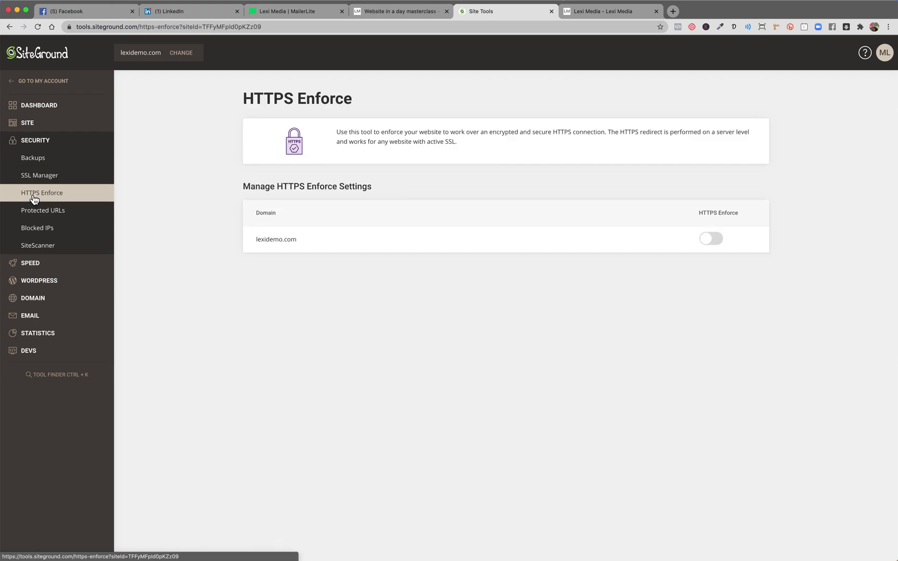
pyautogui.moveTo(264, 239); pyautogui.dragTo(301, 244)
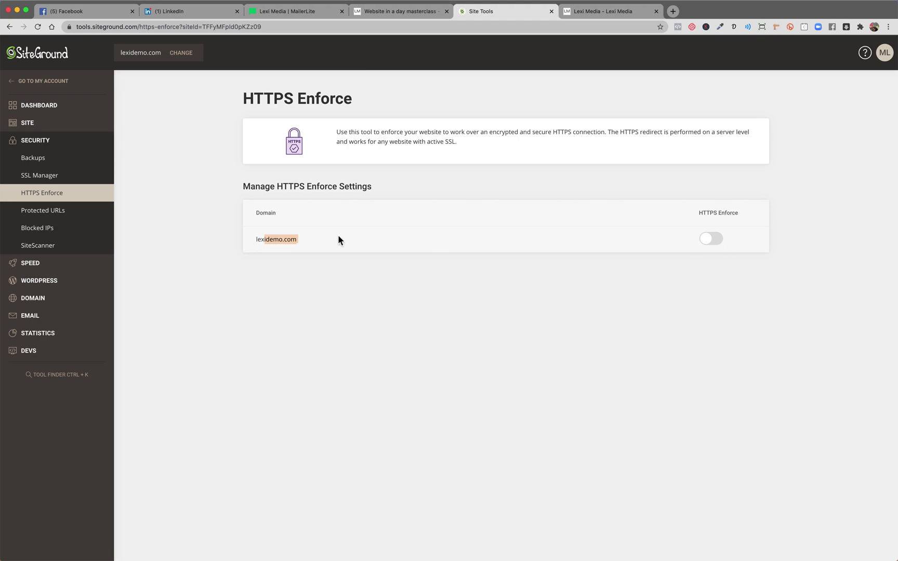
pyautogui.click(673, 11)
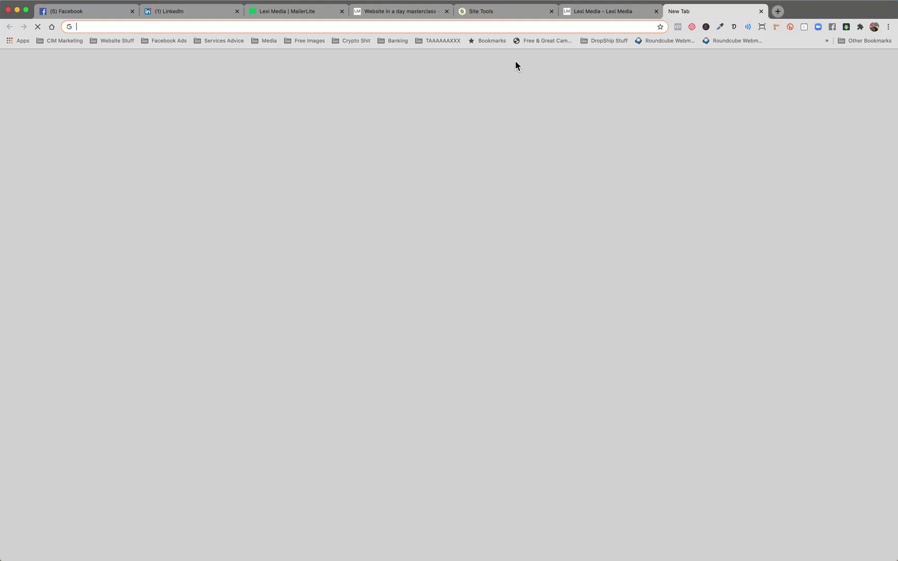
pyautogui.write('http')
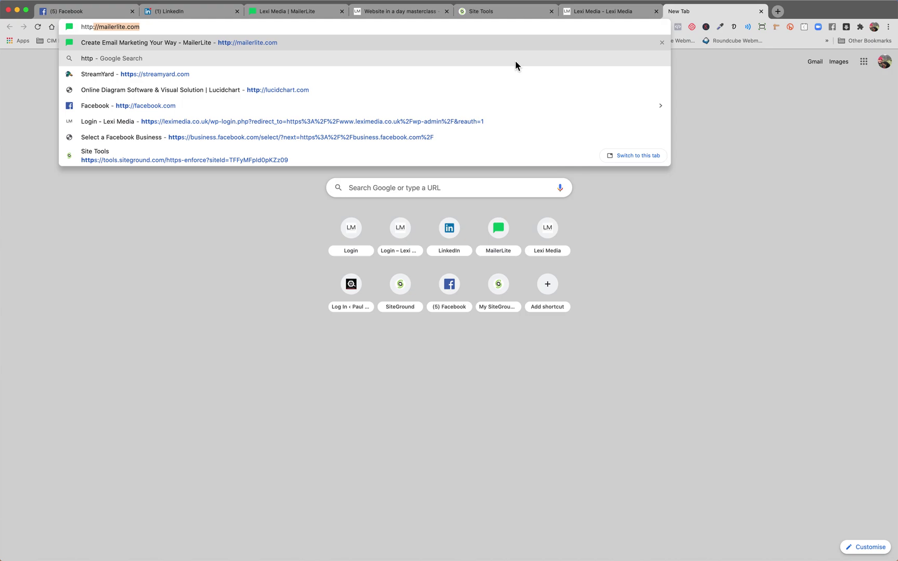
pyautogui.write('://le')
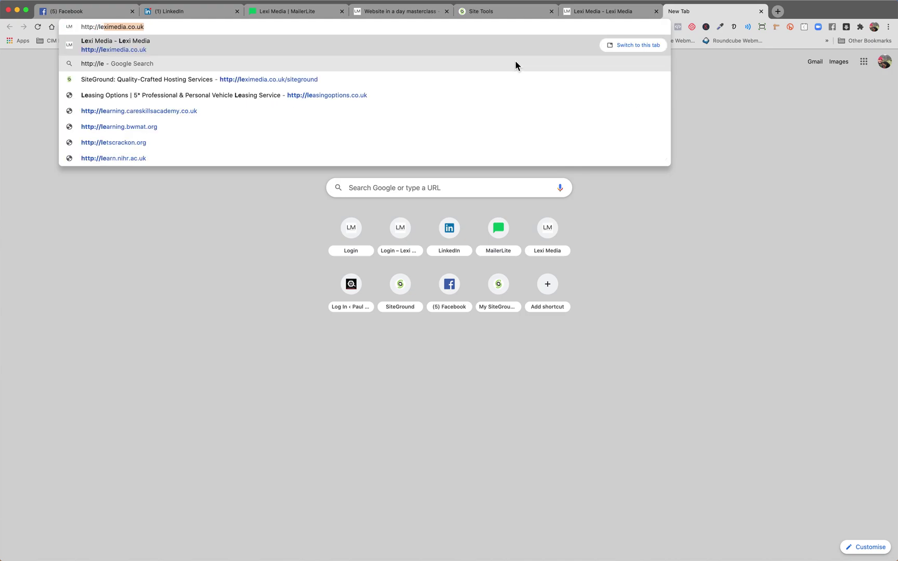
pyautogui.write('xidemo.com')
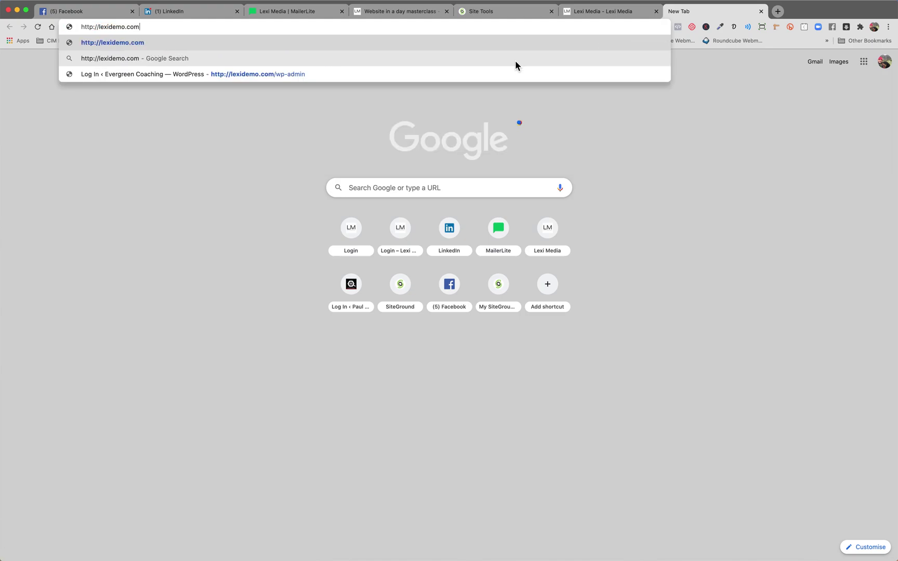
pyautogui.press('Return')
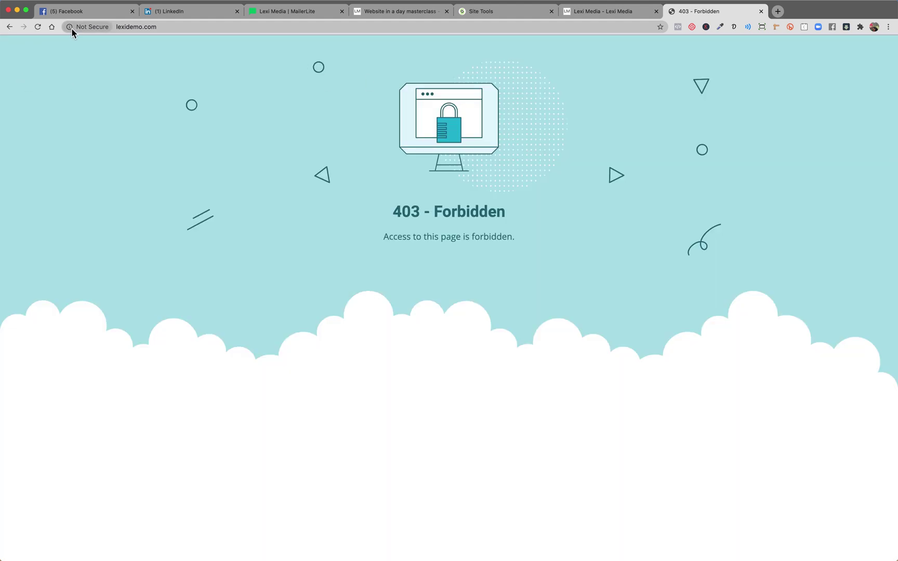
pyautogui.click(136, 28)
pyautogui.click(121, 29)
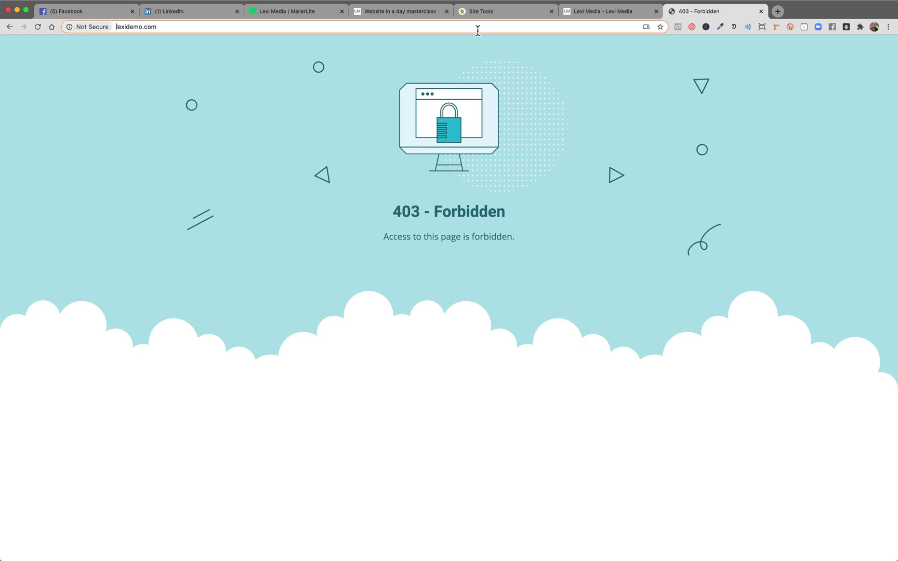
# - Return to SiteGround Site Tools and turn on HTTPS Enforce for lexidemo.com
pyautogui.click(510, 15)
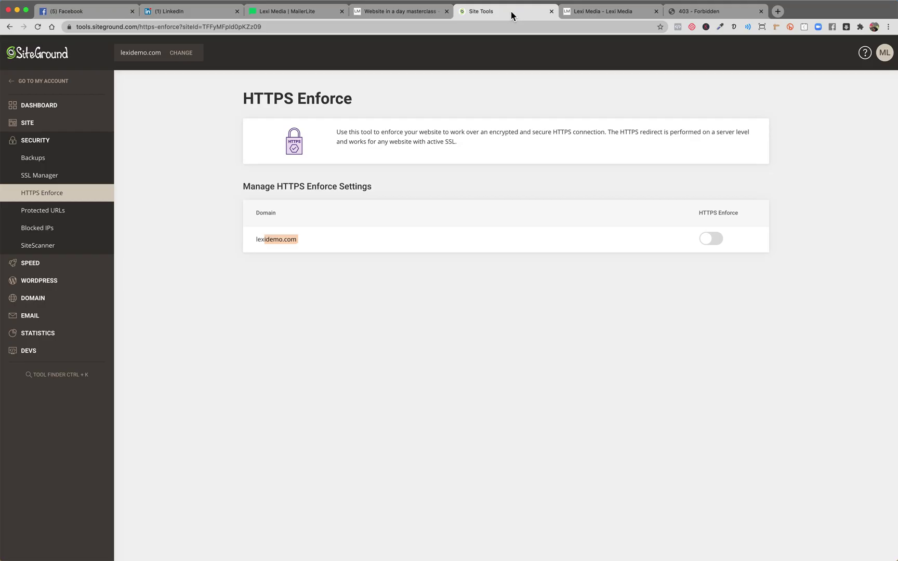
pyautogui.click(707, 240)
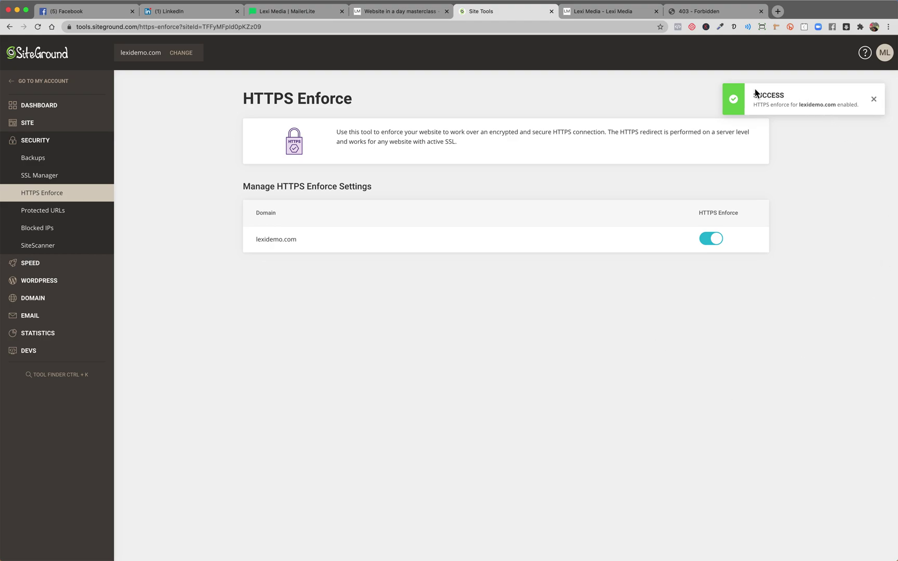
# - Reload the lexidemo.com page in its browser tab and check the connection security shown with its address
pyautogui.click(695, 8)
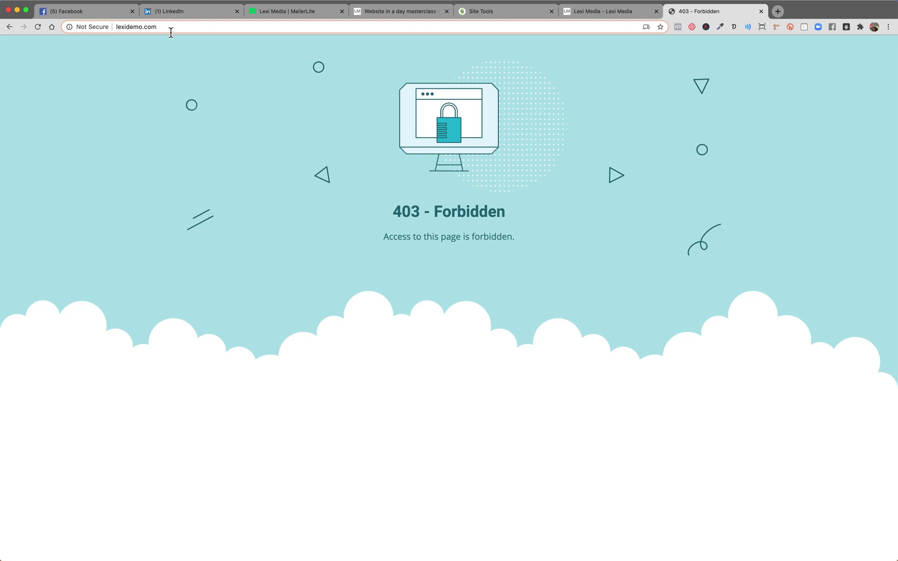
pyautogui.click(42, 27)
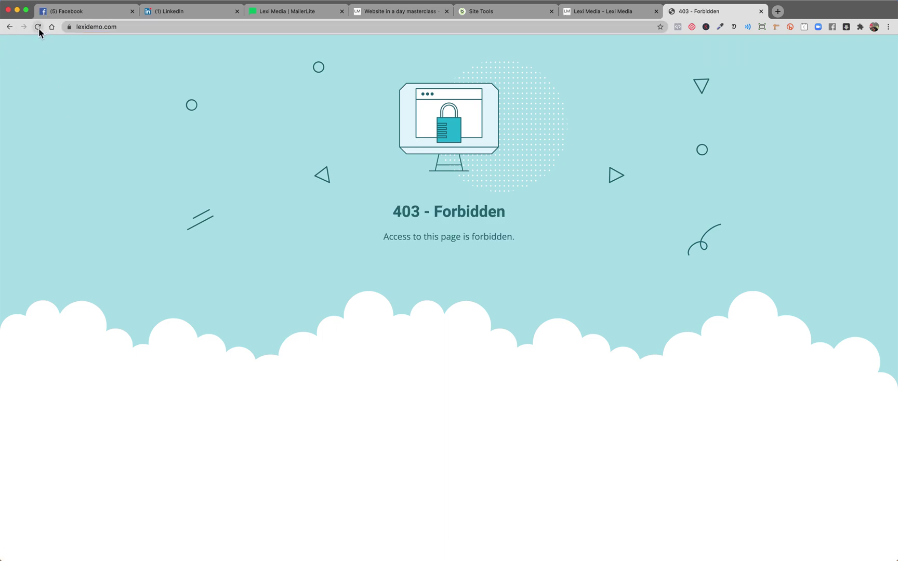
pyautogui.click(75, 27)
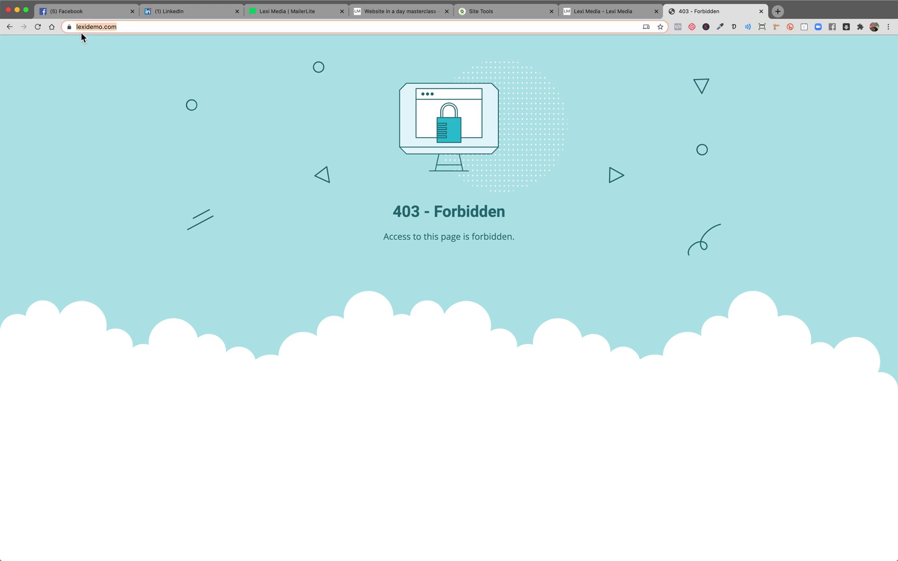
pyautogui.moveTo(75, 27); pyautogui.dragTo(92, 30)
# - Go back to SiteGround Site Tools and review the SSL Manager and HTTPS Enforce pages for lexidemo.com
pyautogui.click(508, 14)
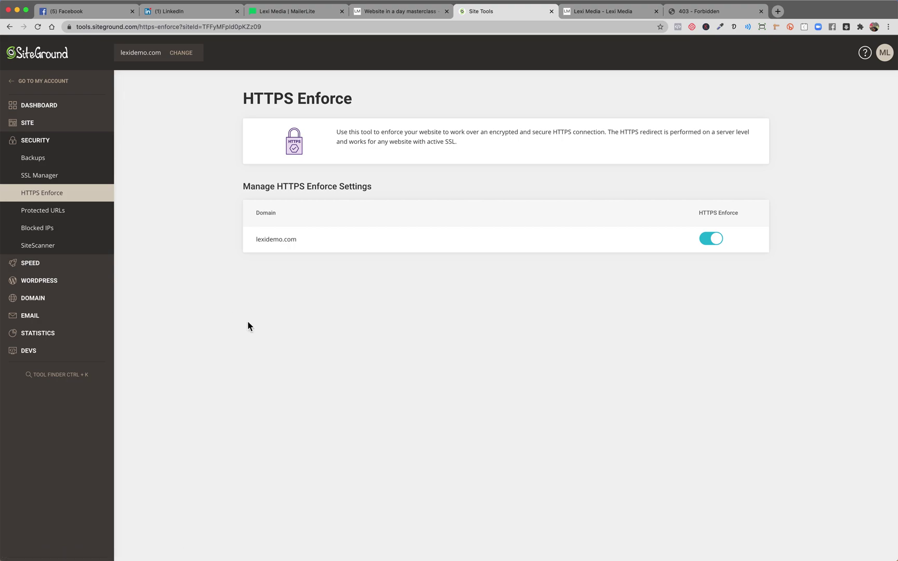
pyautogui.click(39, 178)
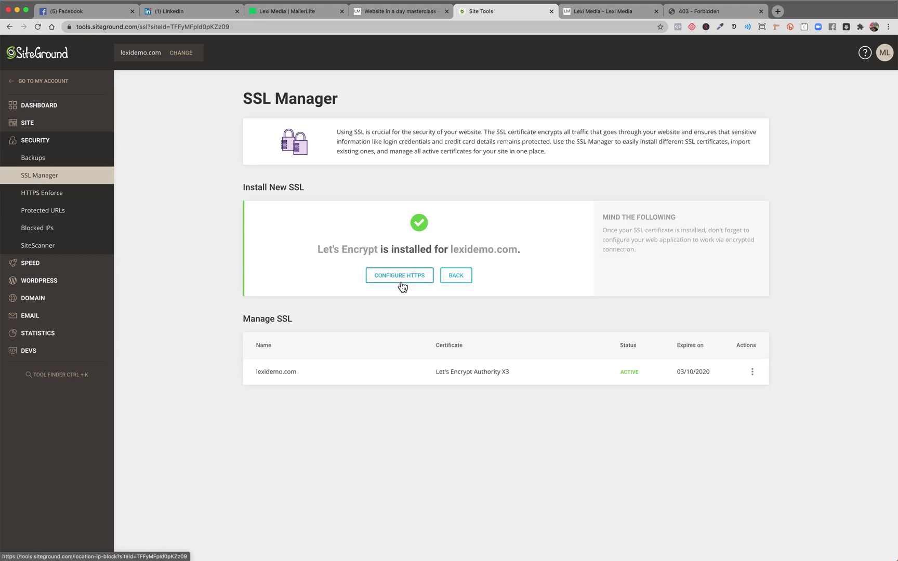
pyautogui.click(46, 195)
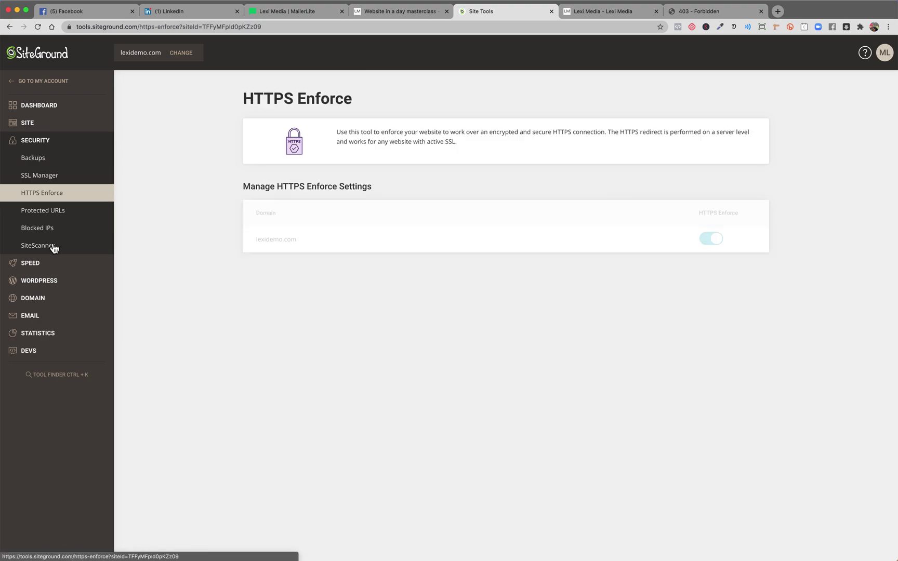